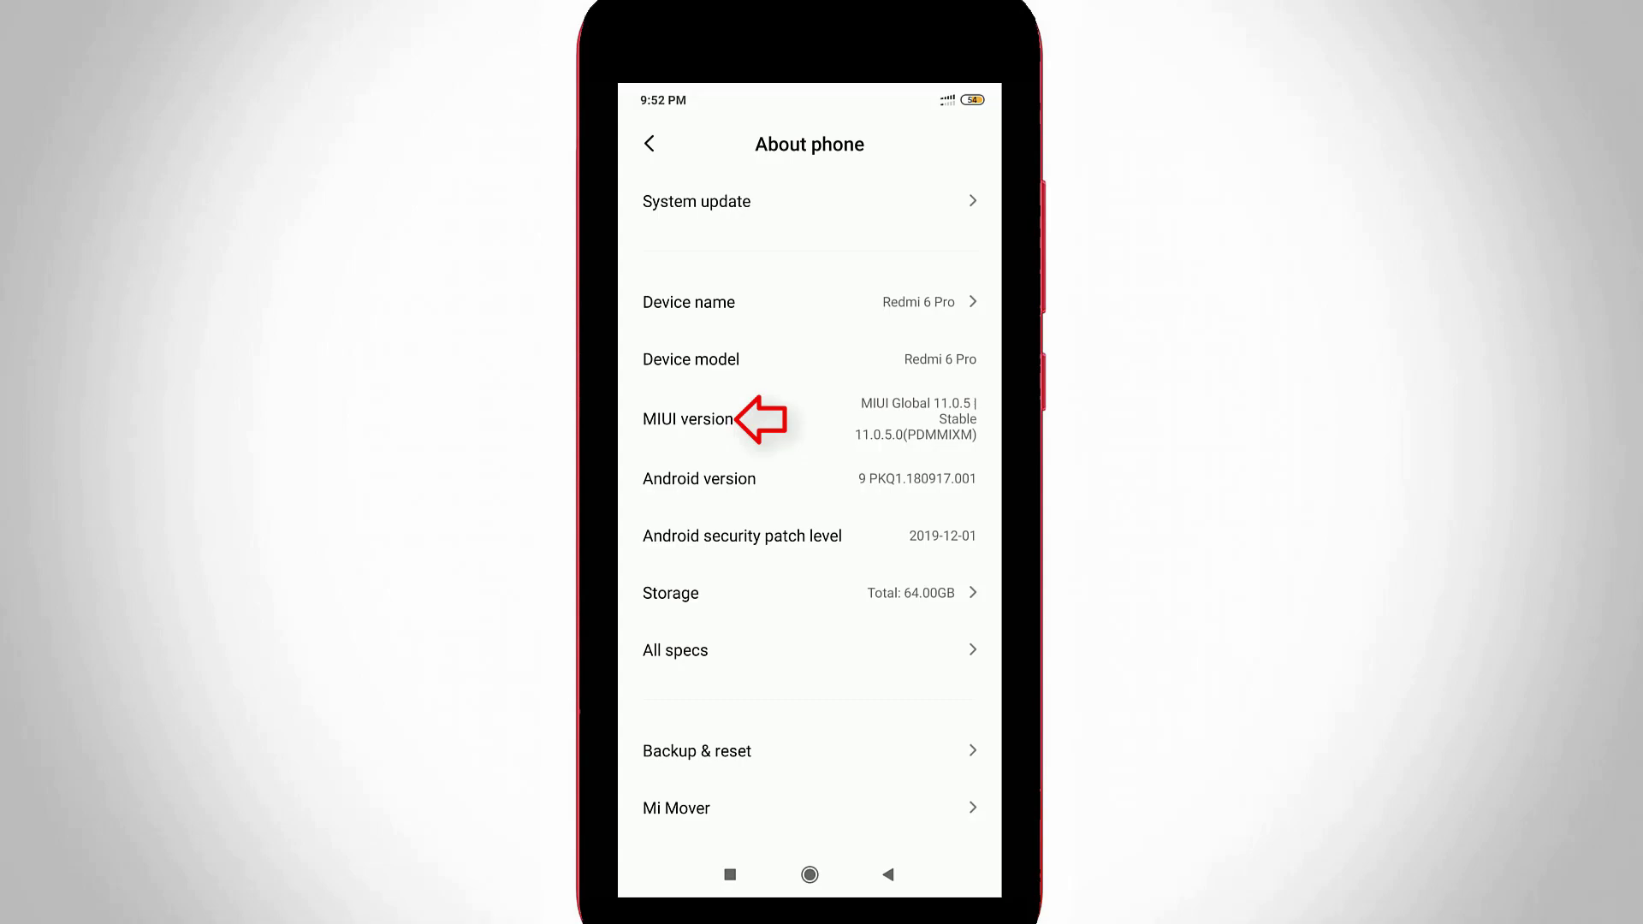
Tap MIUI version on About phone until developer mode is unlocked
left_click(809, 419)
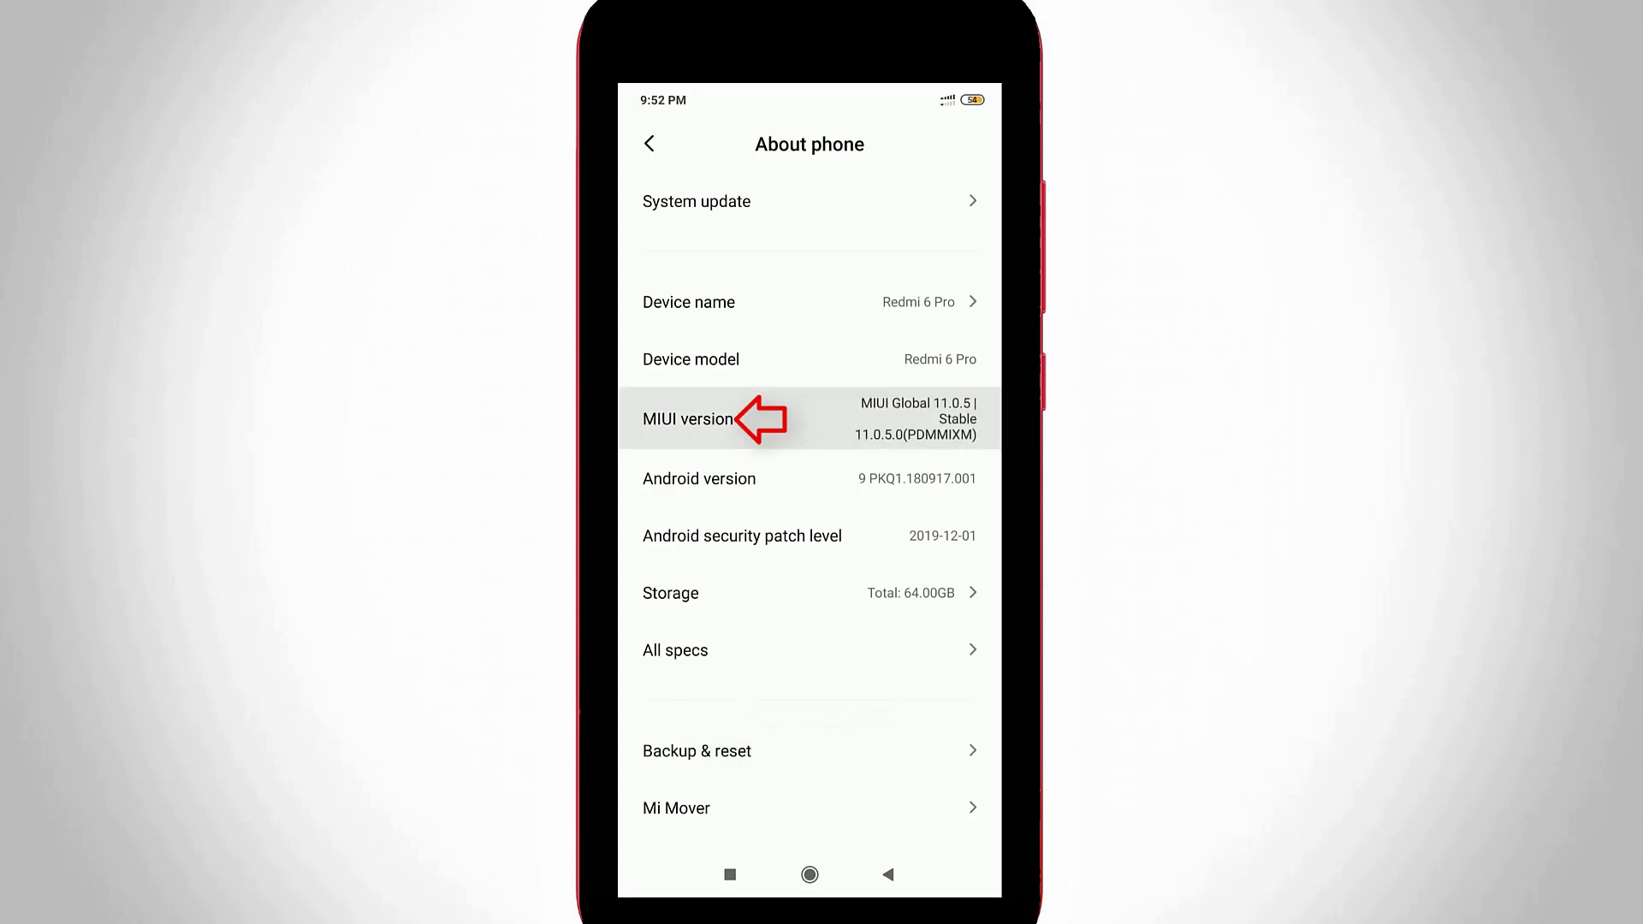
left_click(809, 418)
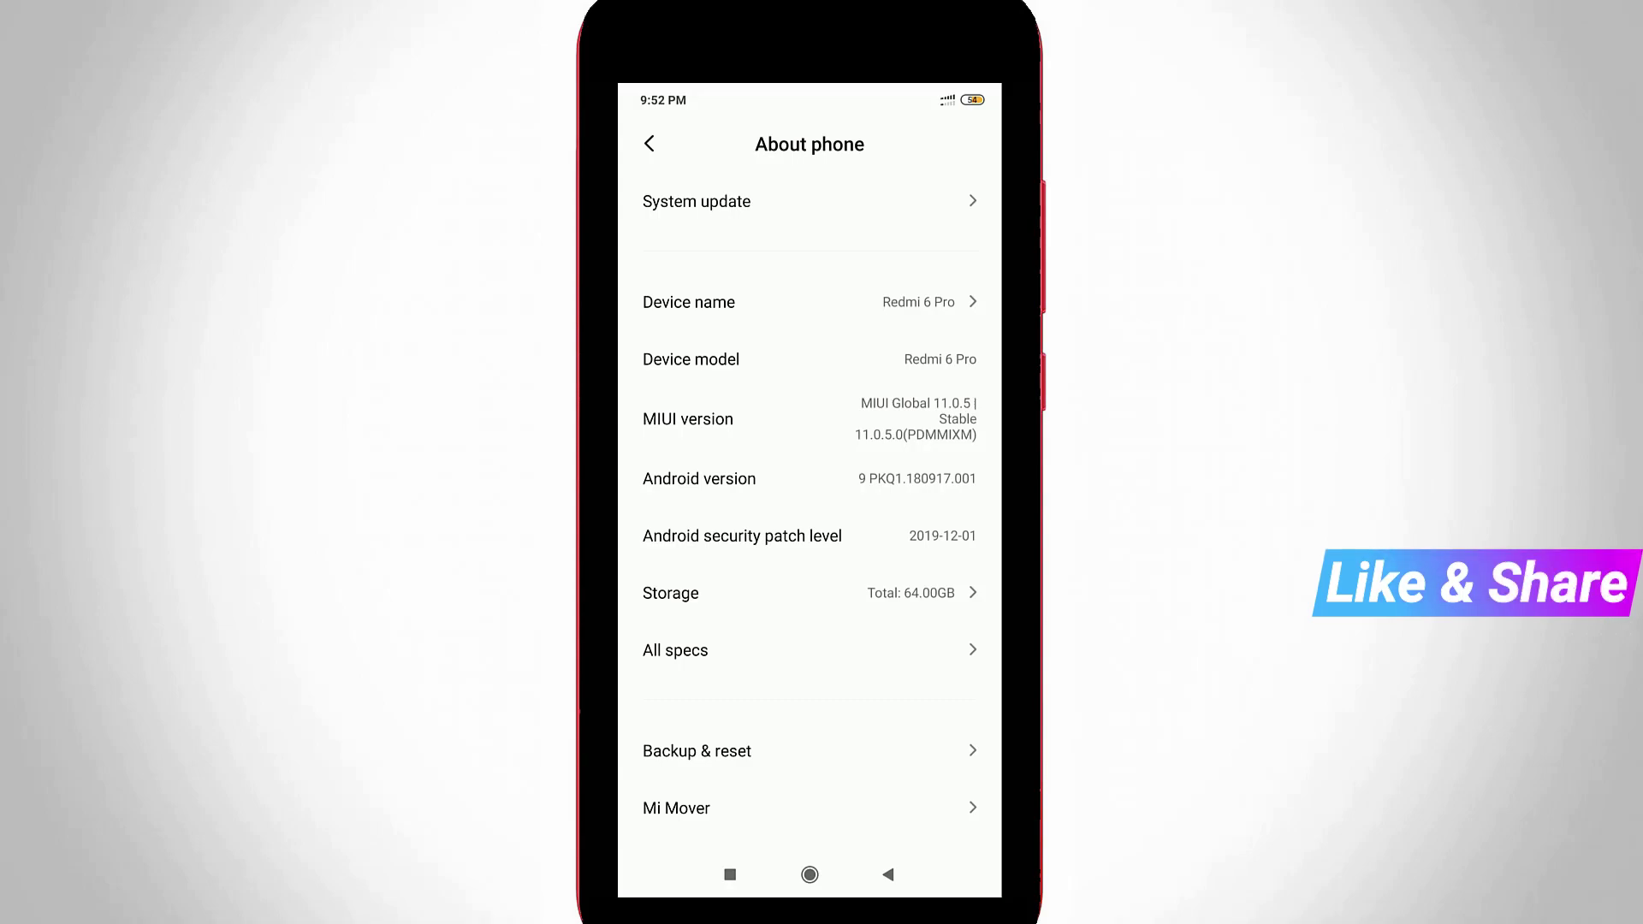
Check Additional settings for the new Developer options entry, then return to Settings
left_click(888, 874)
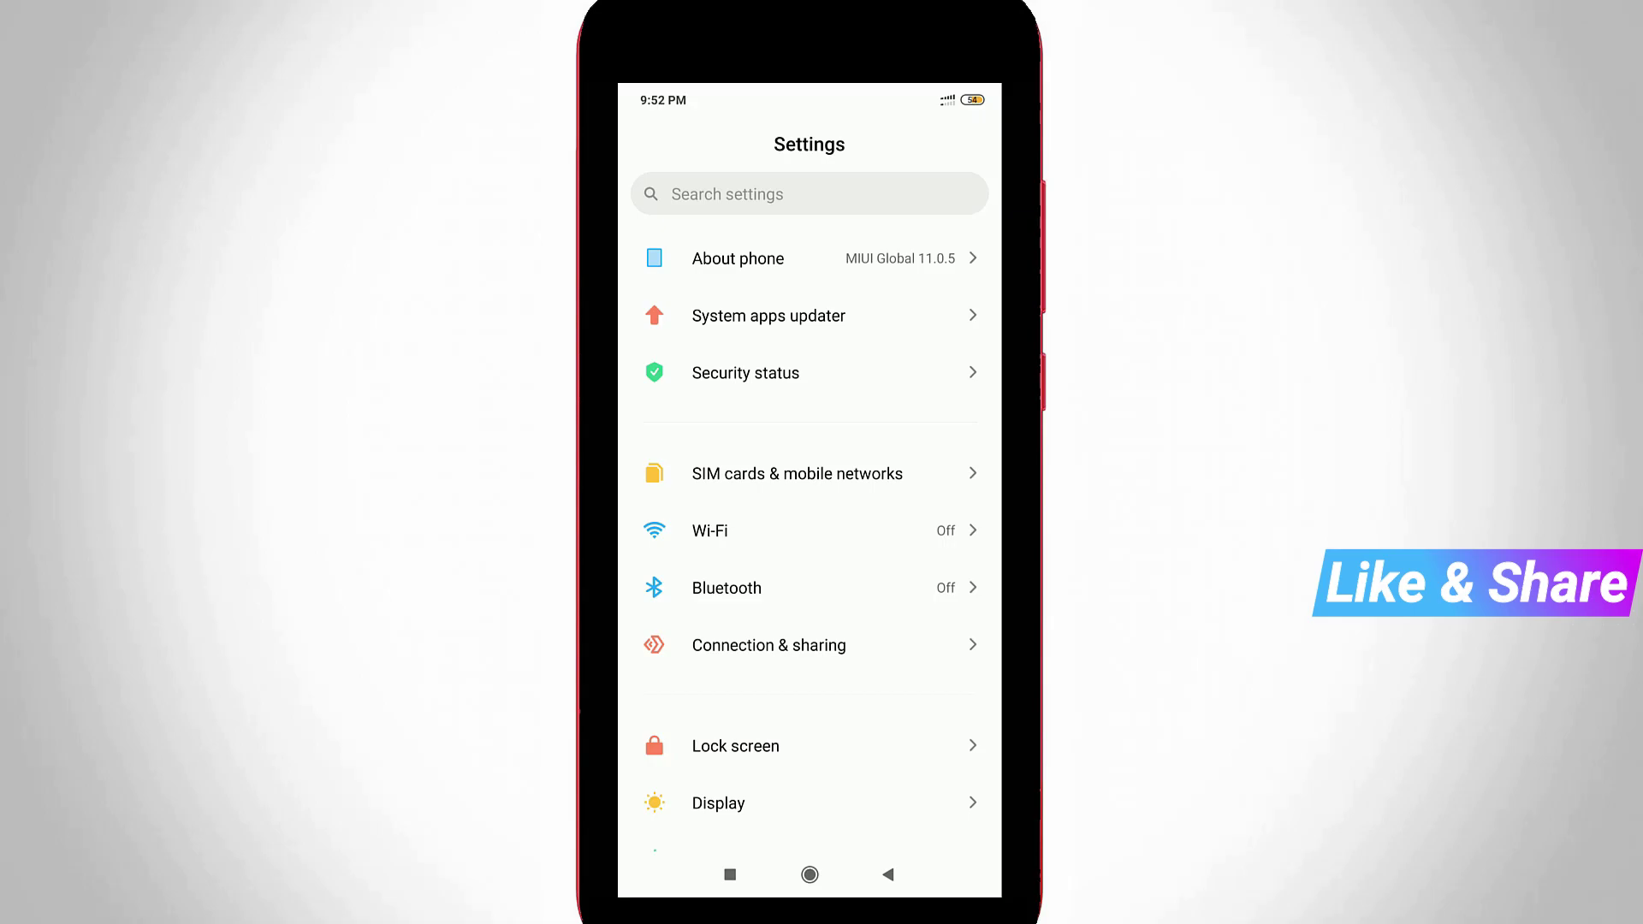
scroll(809, 513, "down", 10)
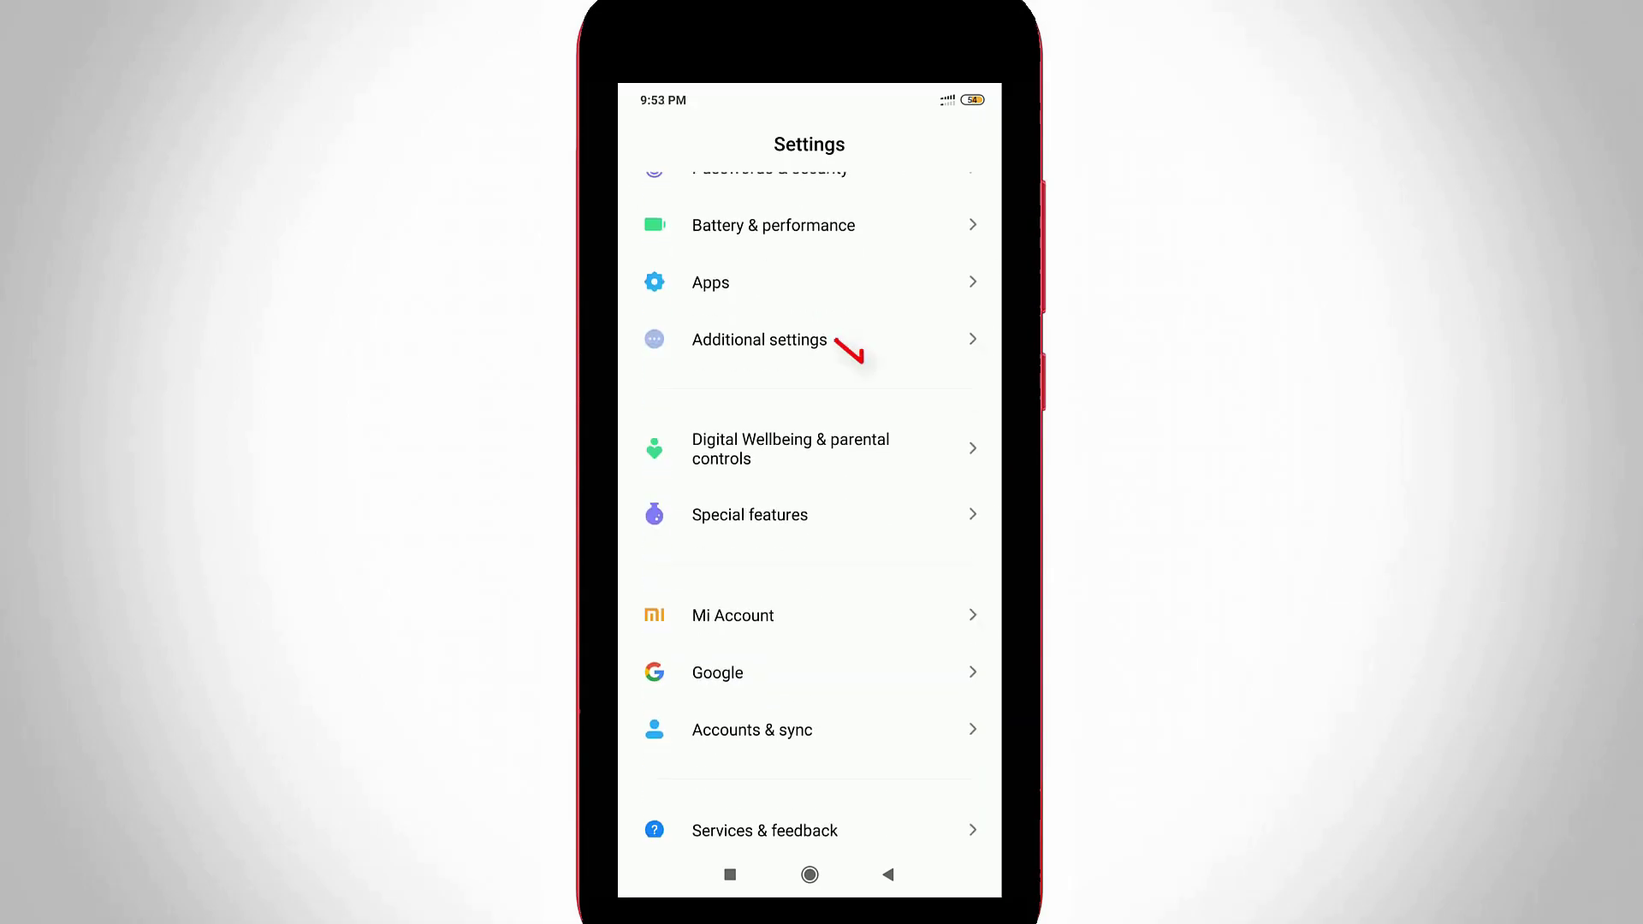
left_click(758, 339)
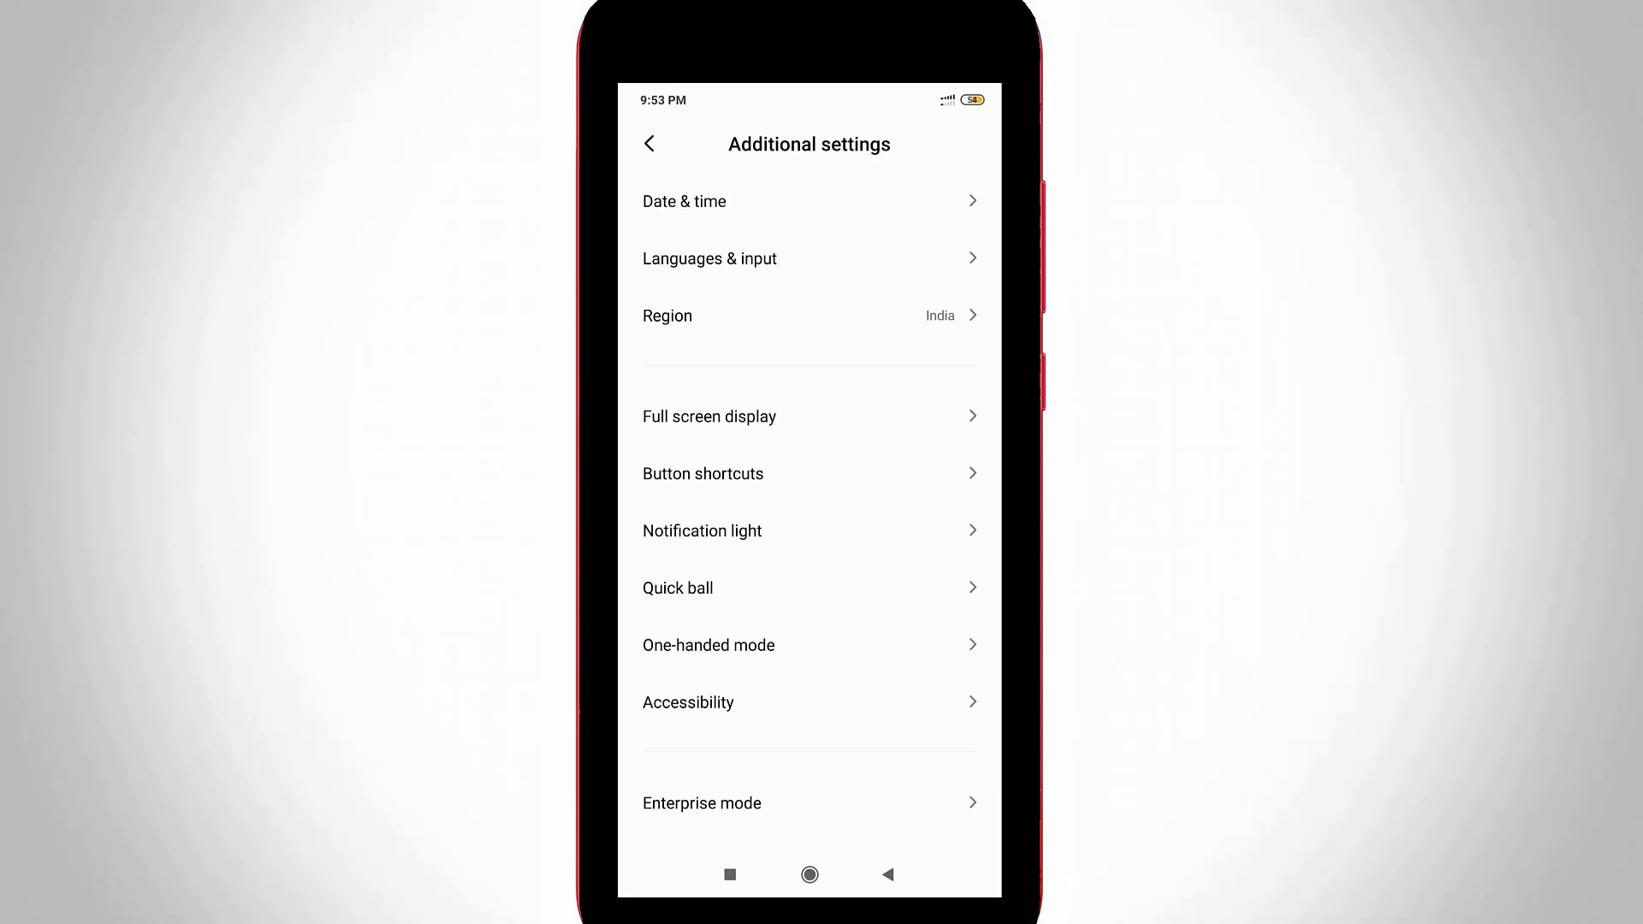
scroll(809, 514, "down", 3)
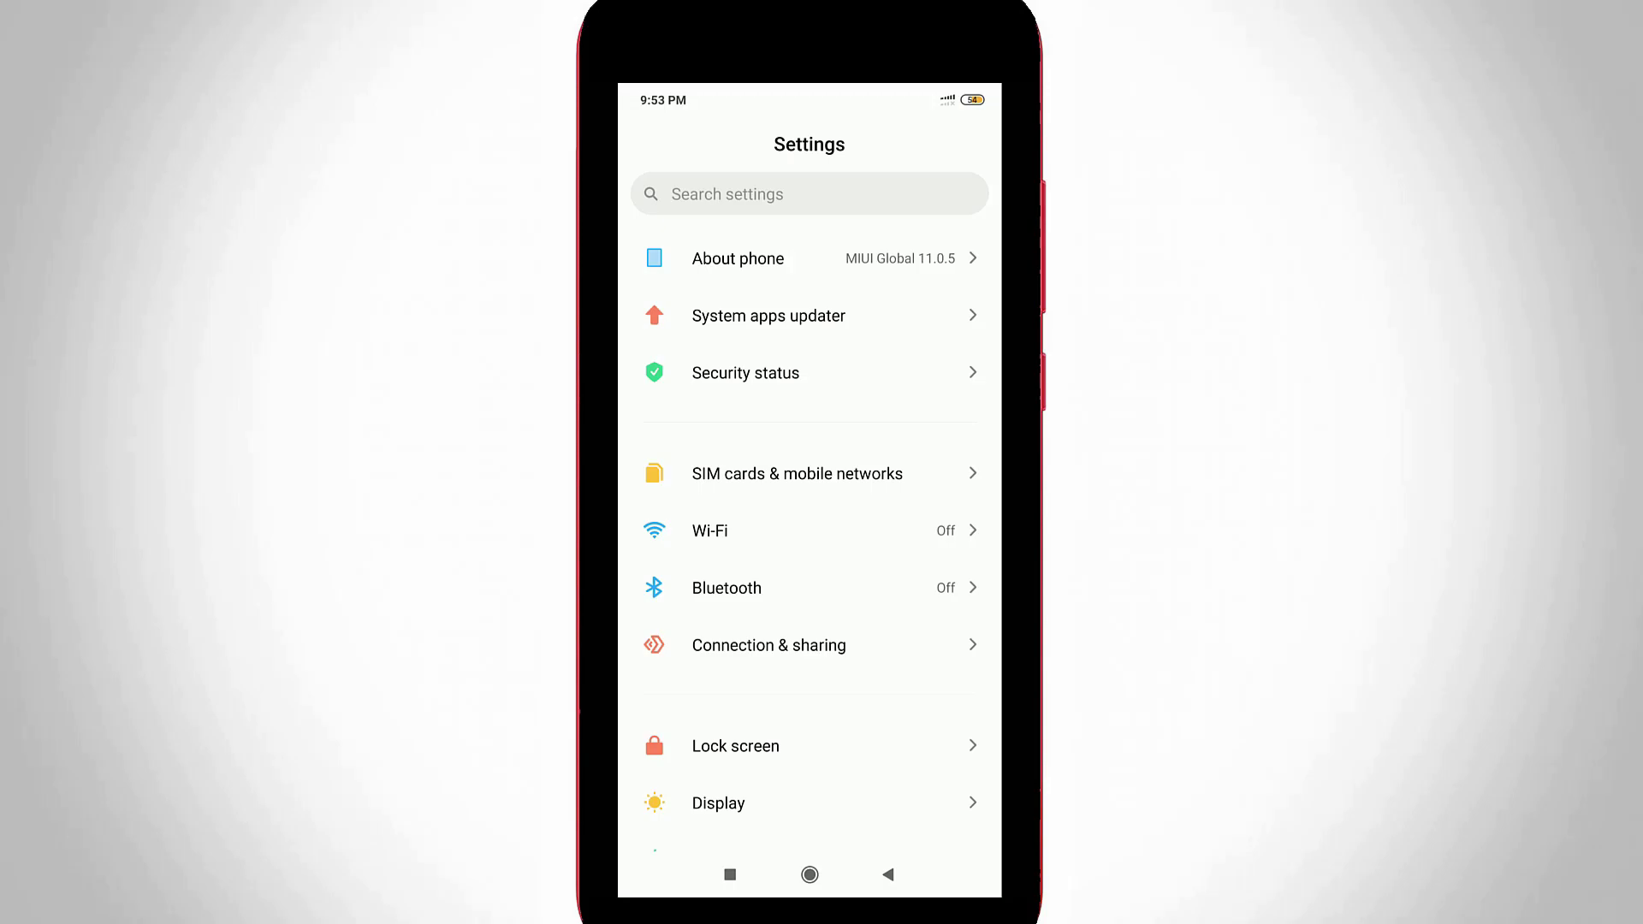
scroll(810, 513, "down", 10)
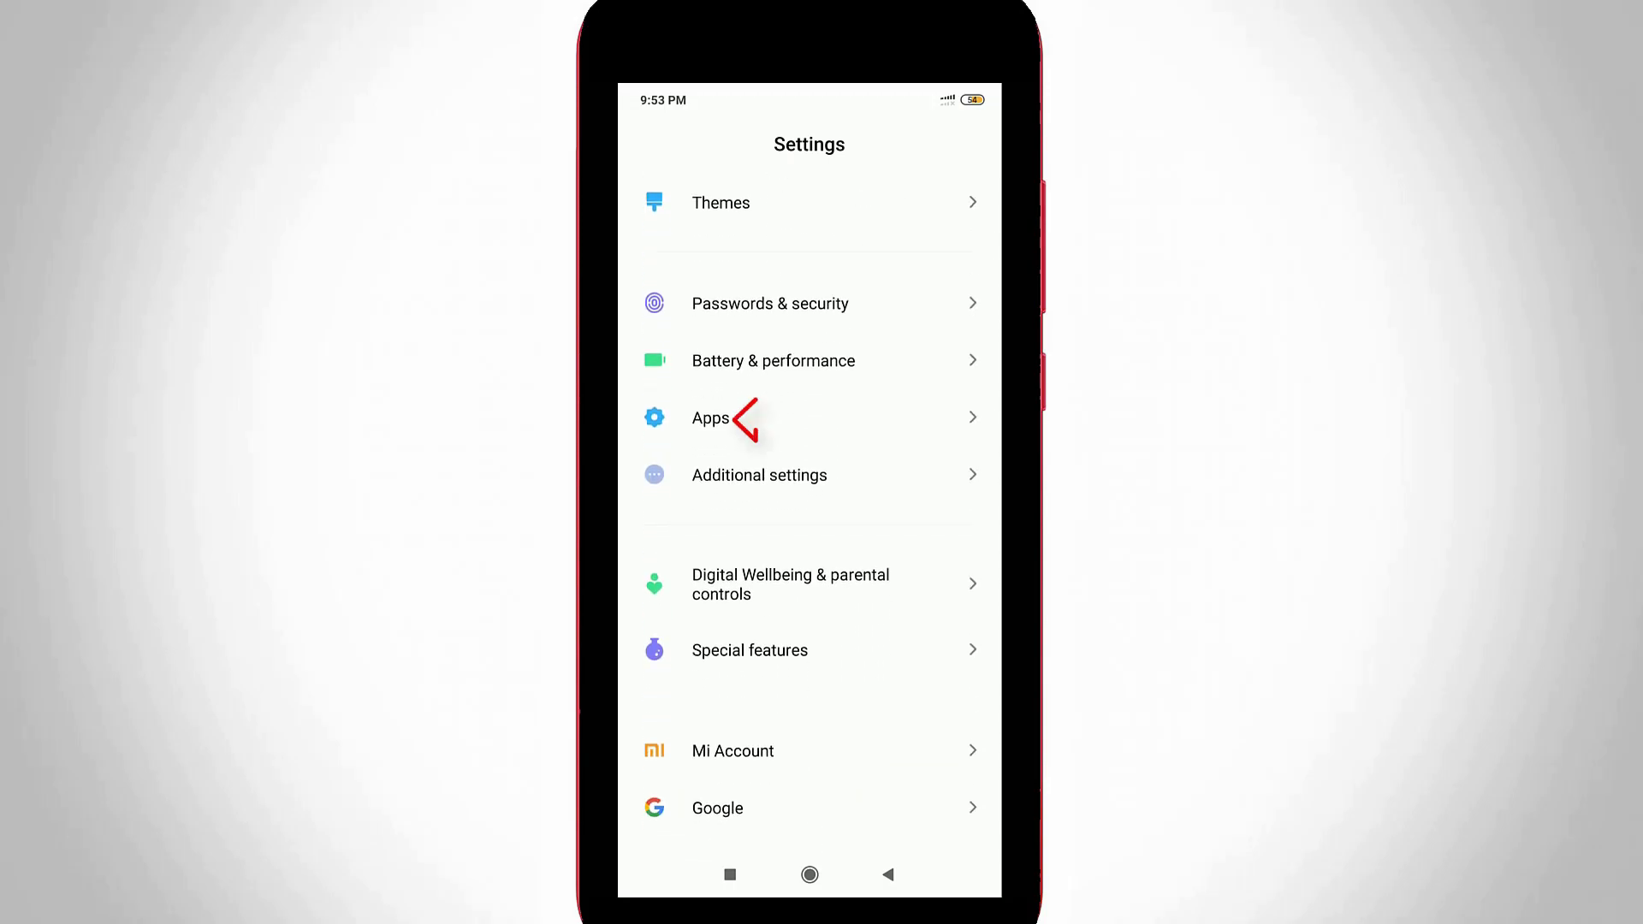
Search 'settings' in Apps > Manage apps and open the Settings app's info page
left_click(710, 417)
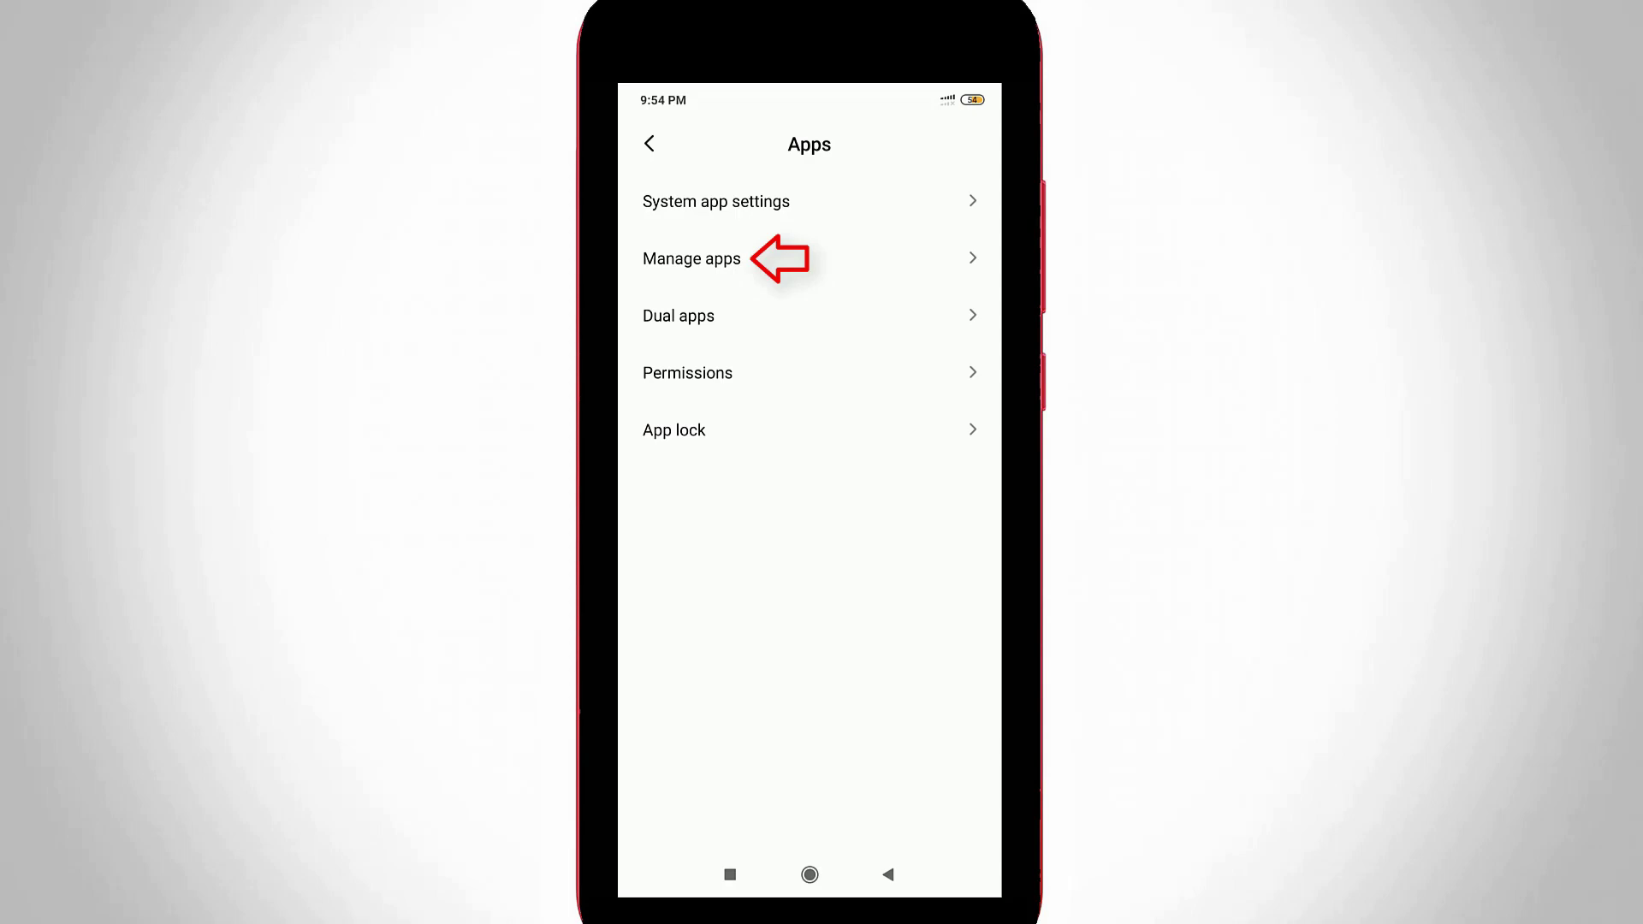
left_click(693, 258)
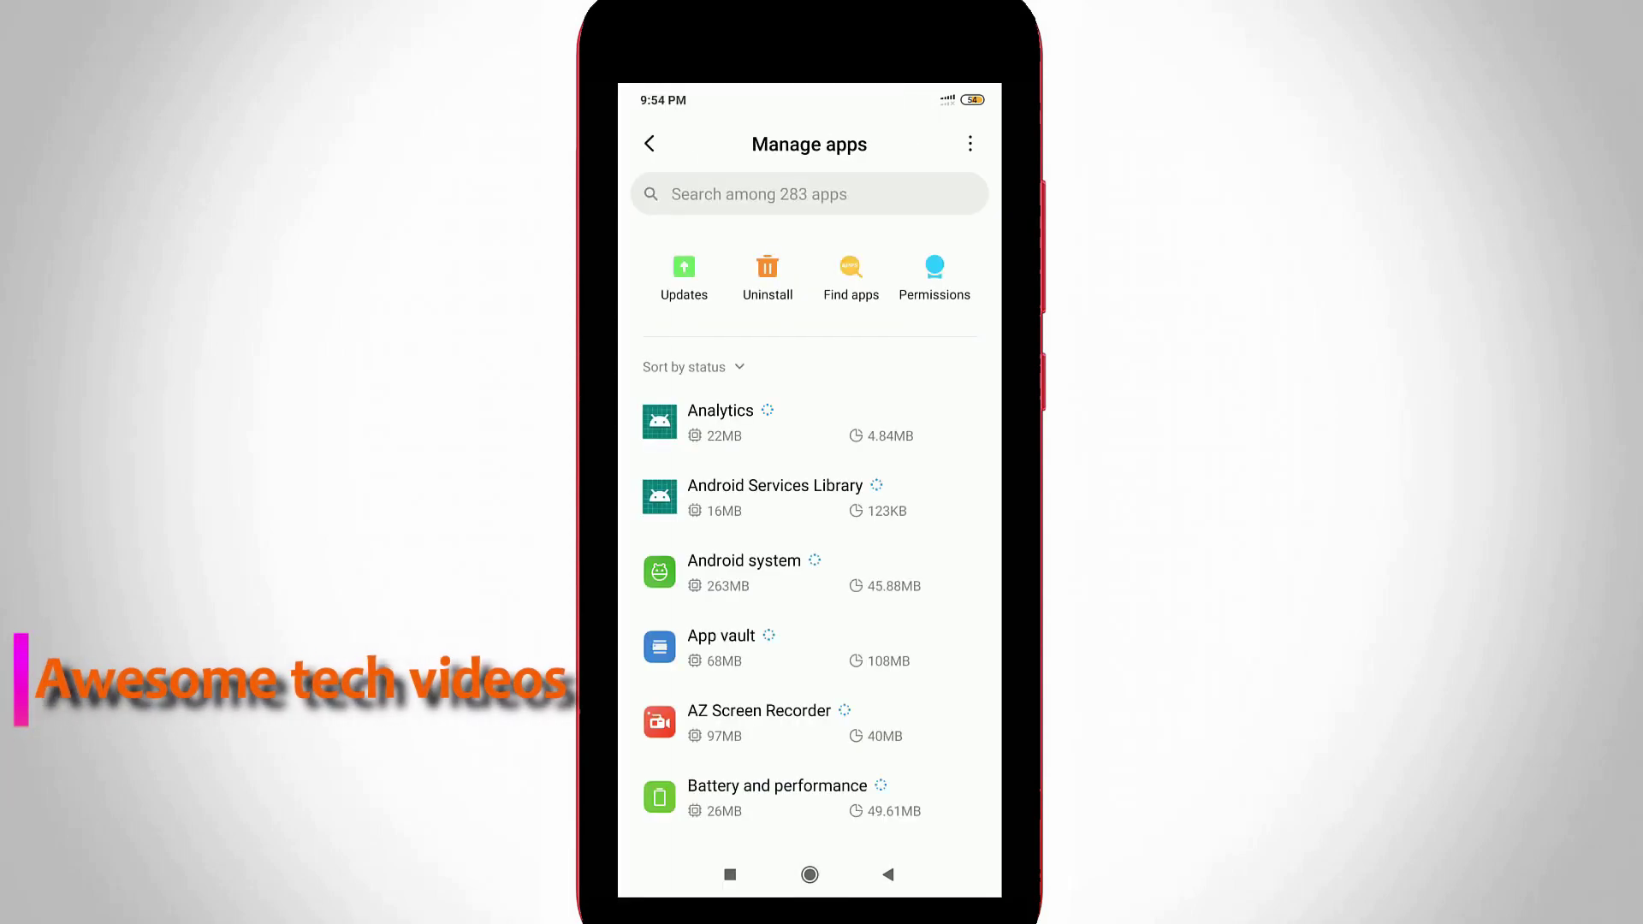
scroll(809, 591, "down", 3)
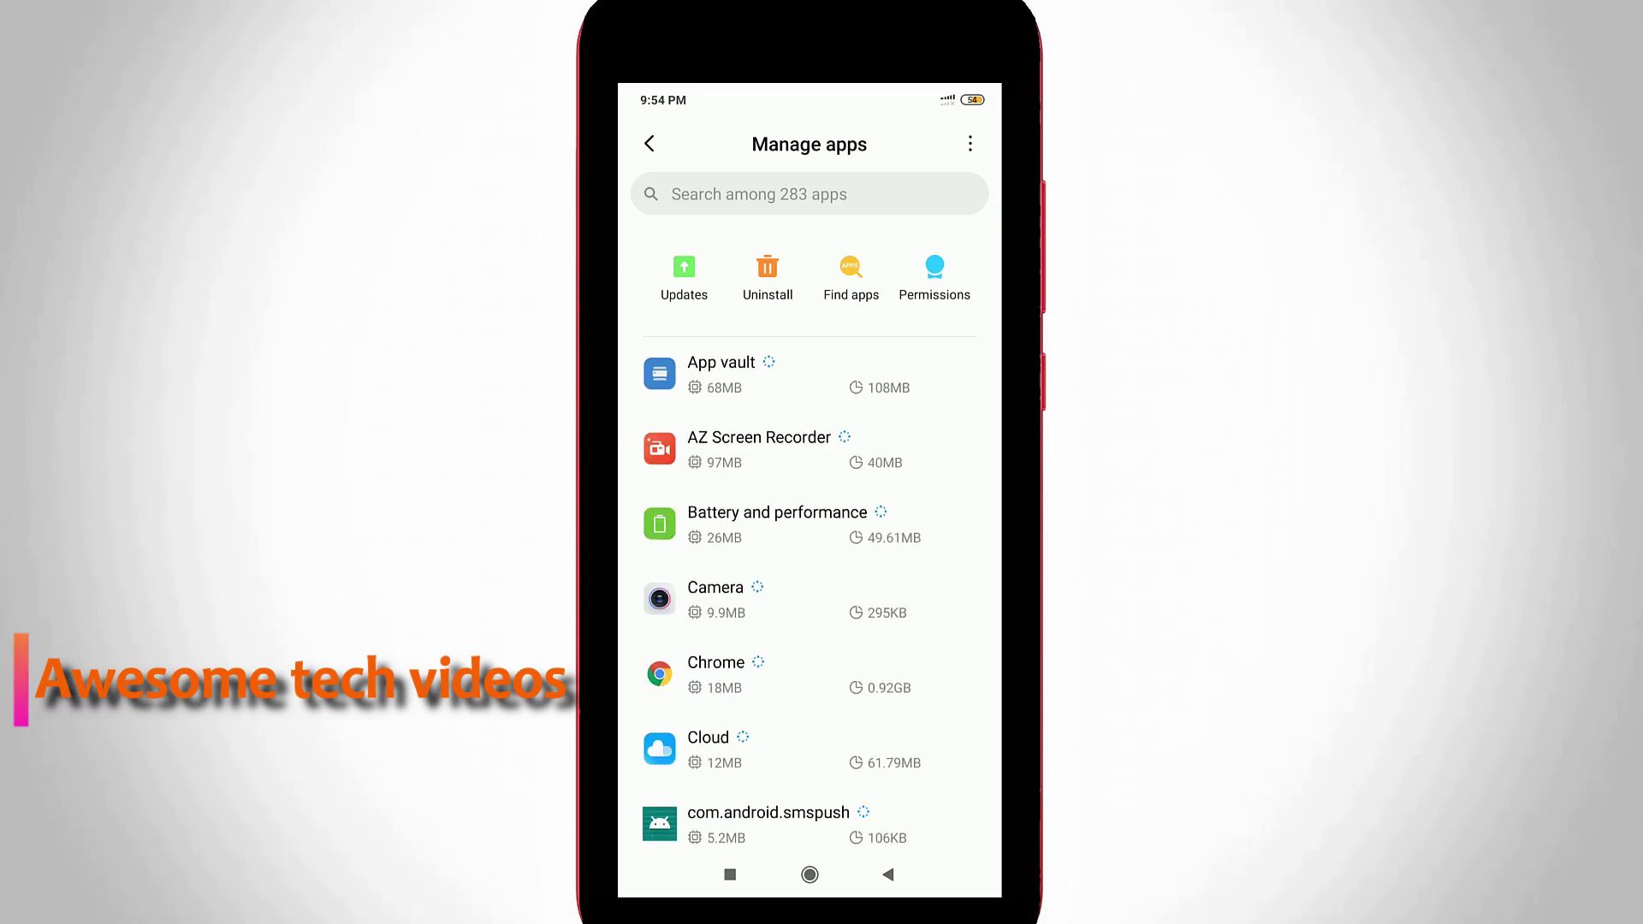
left_click(809, 195)
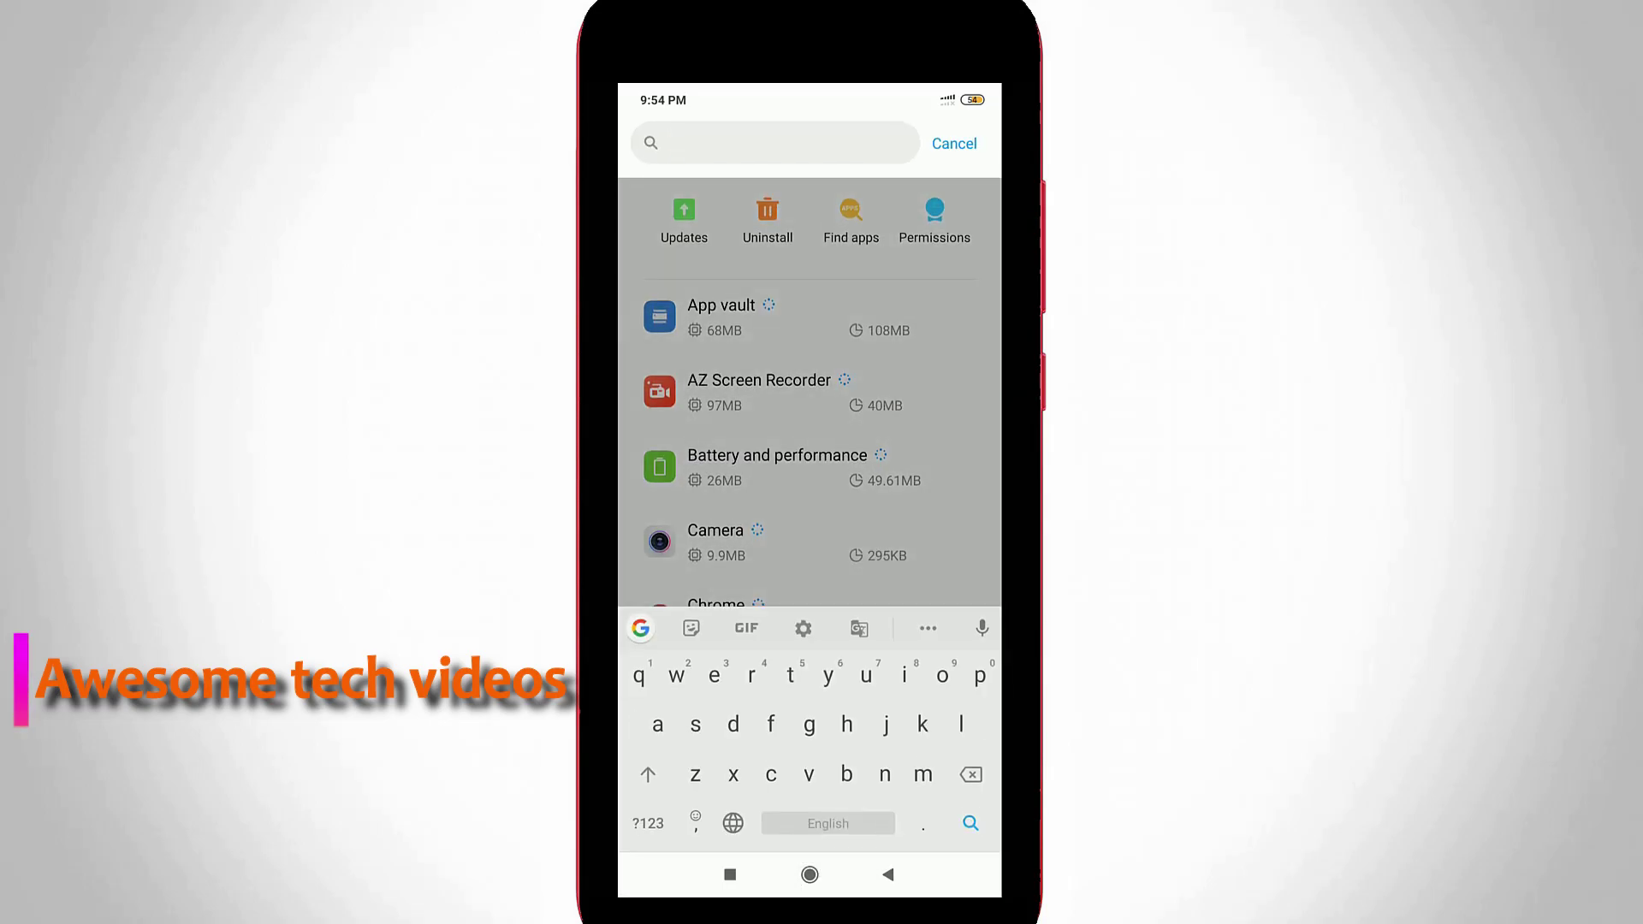
type("settings")
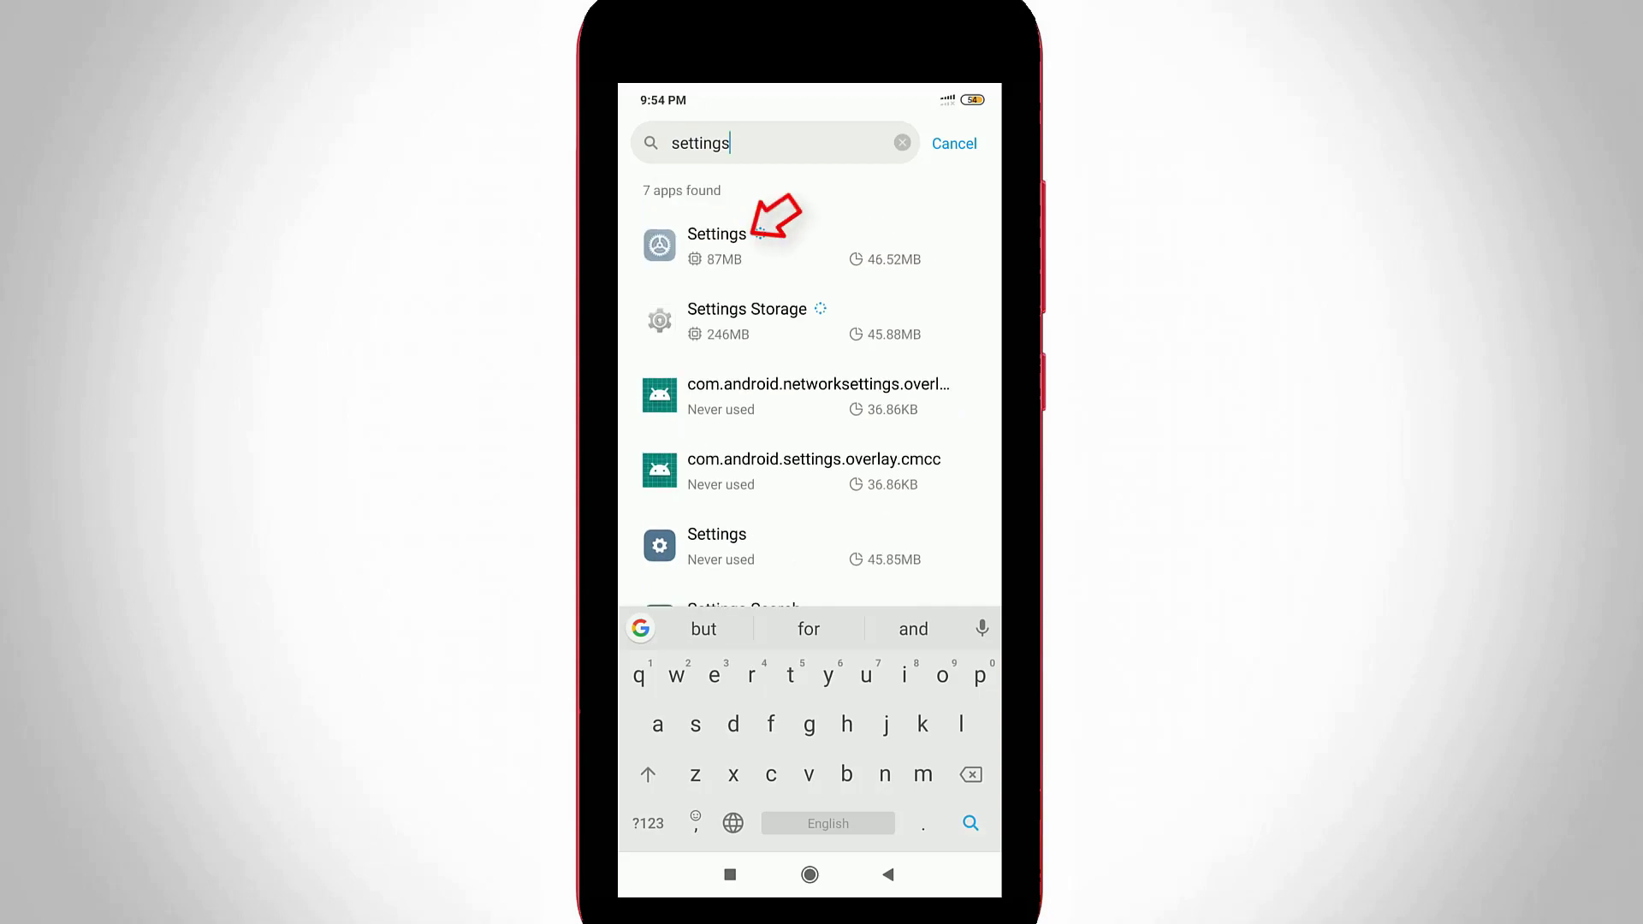
left_click(717, 244)
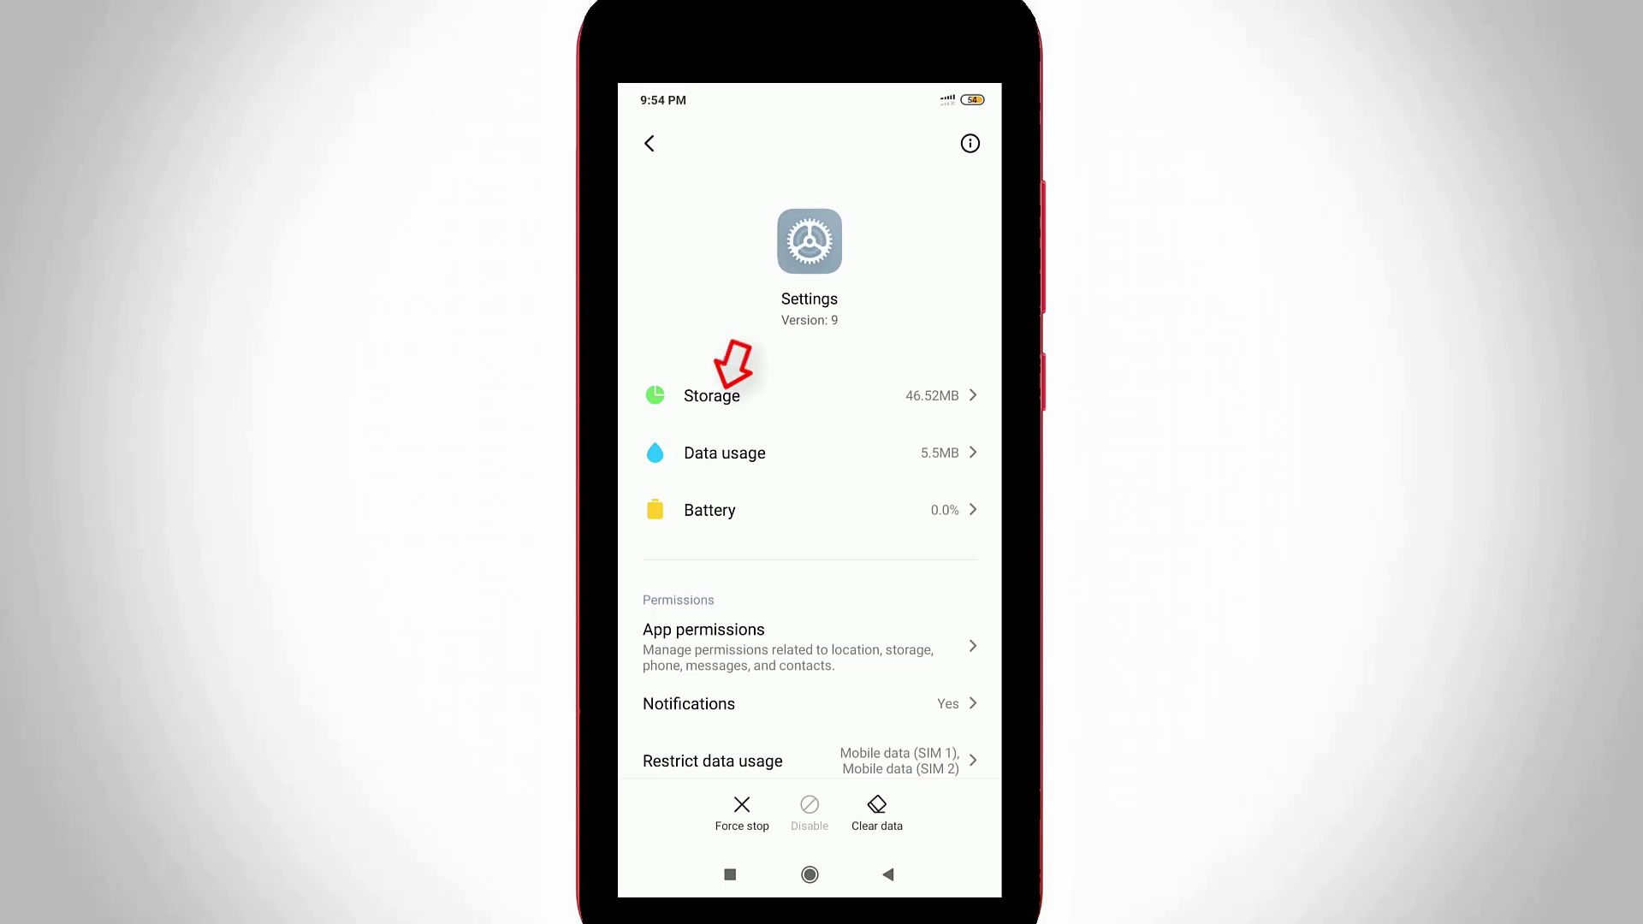
Clear all data of the Settings app from its Storage page, then go Home
left_click(711, 395)
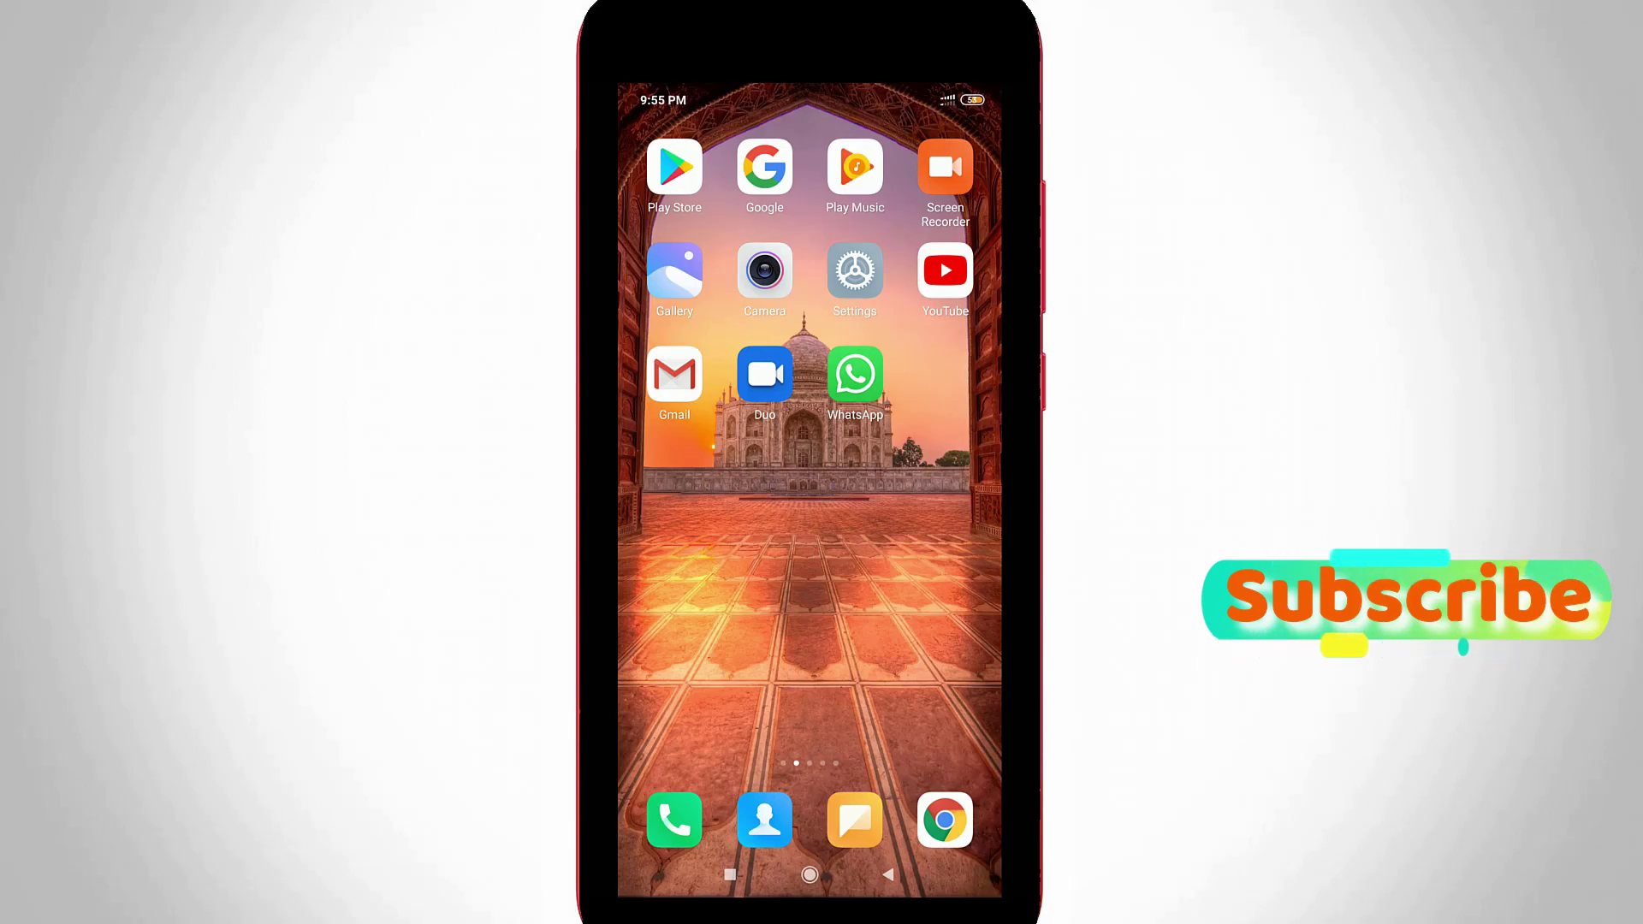
Relaunch Settings and confirm Additional settings no longer lists Developer options
left_click(855, 271)
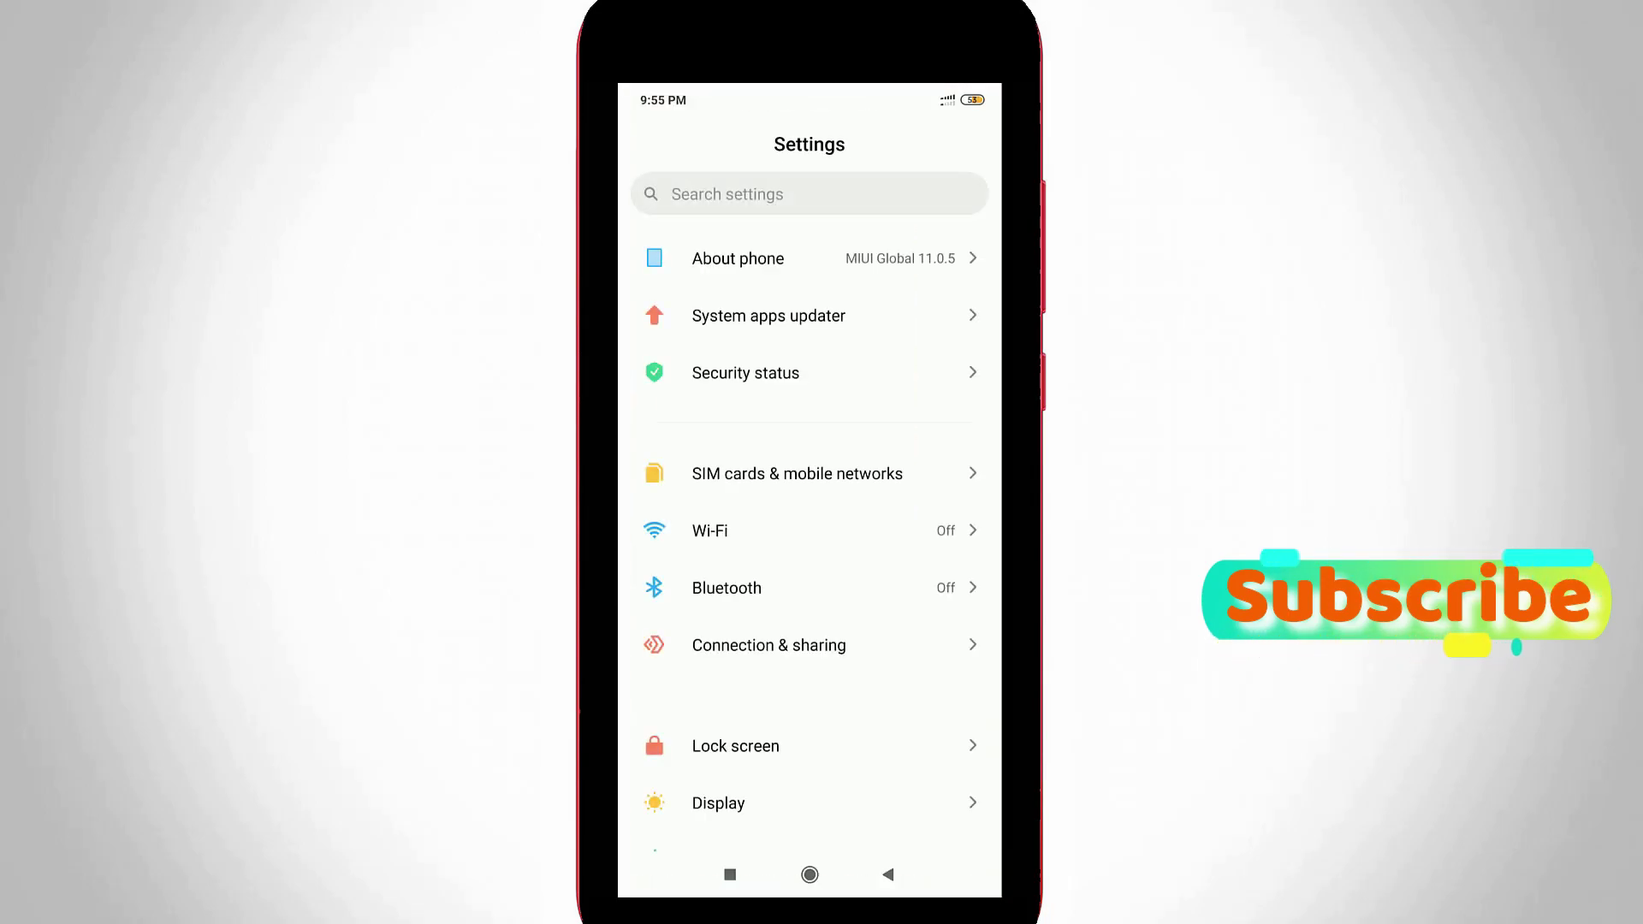
scroll(809, 513, "down", 10)
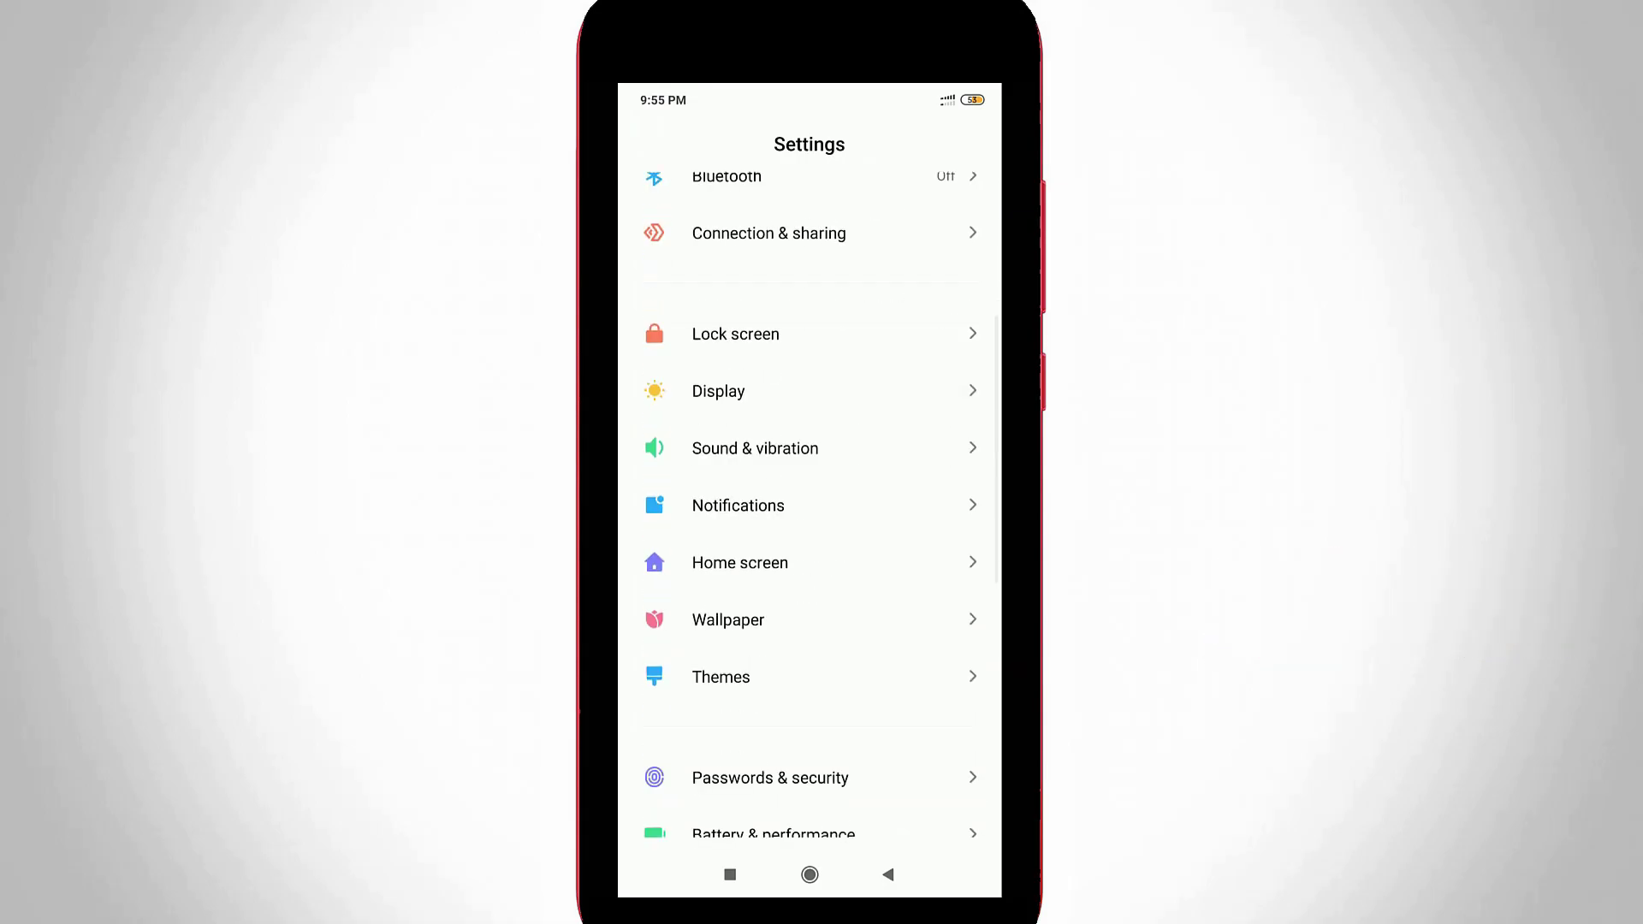
scroll(810, 513, "down", 2)
left_click(758, 521)
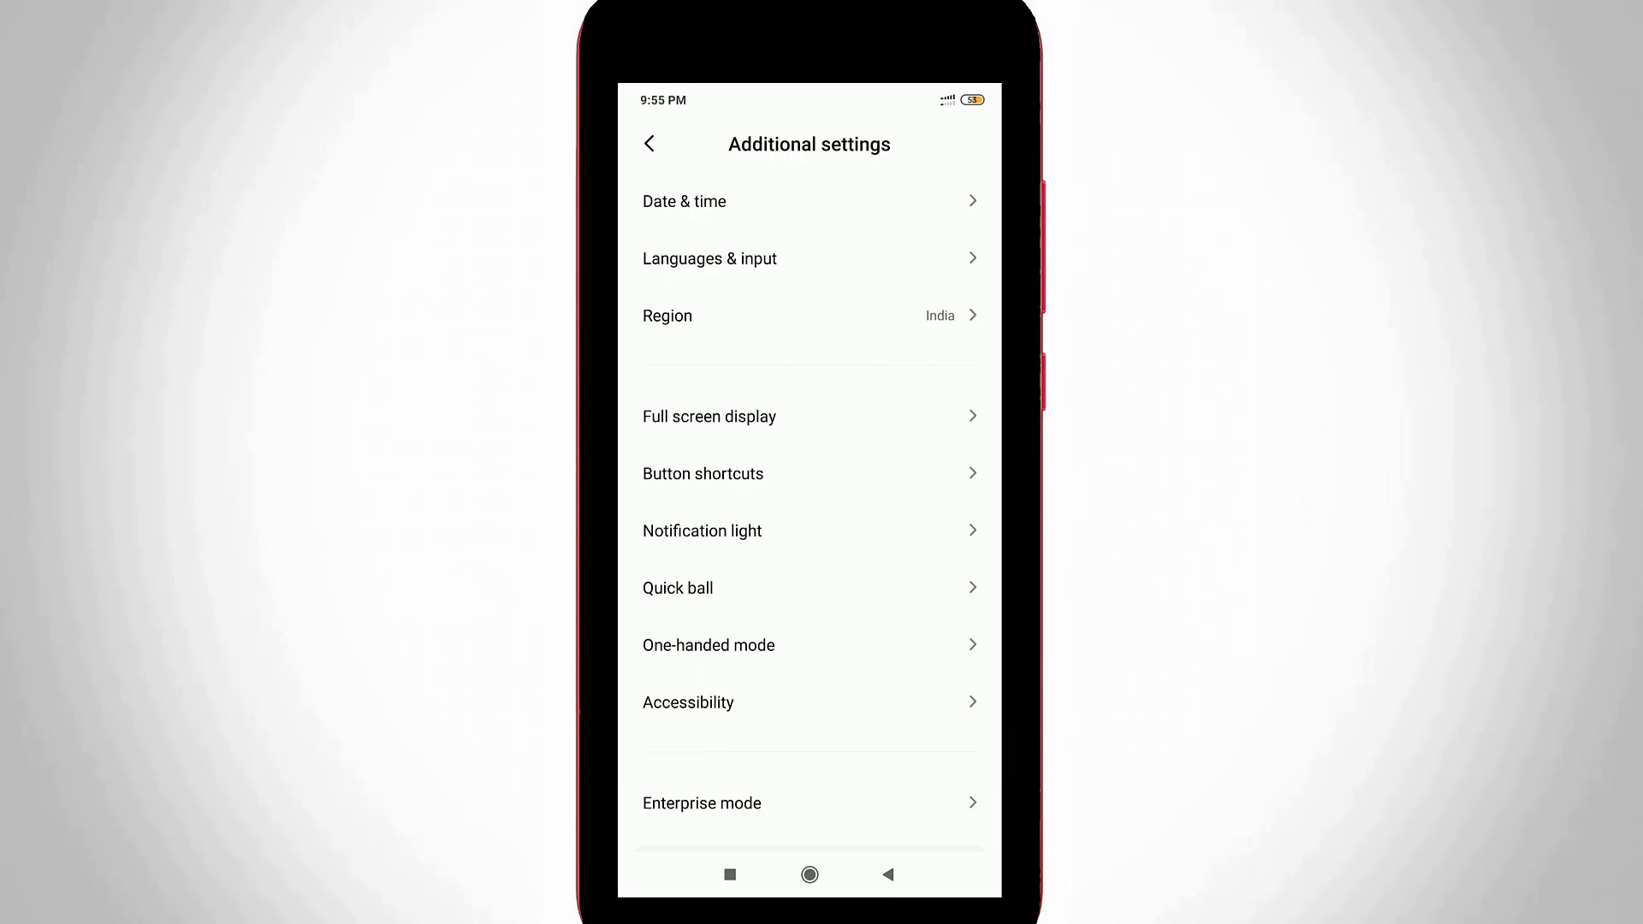
scroll(808, 514, "down", 2)
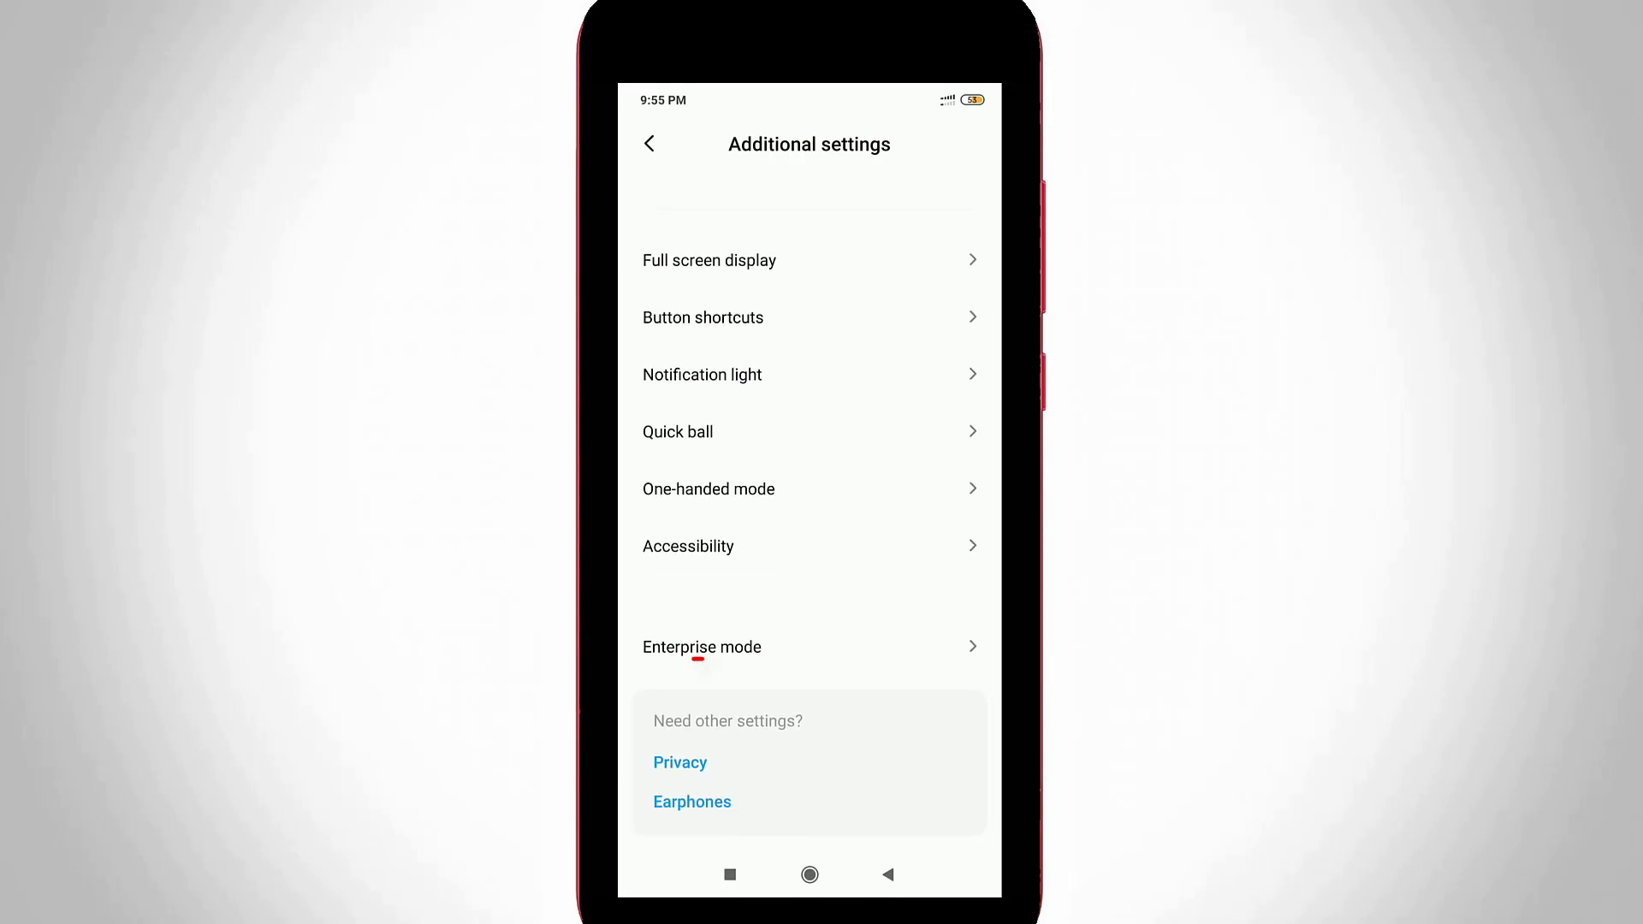